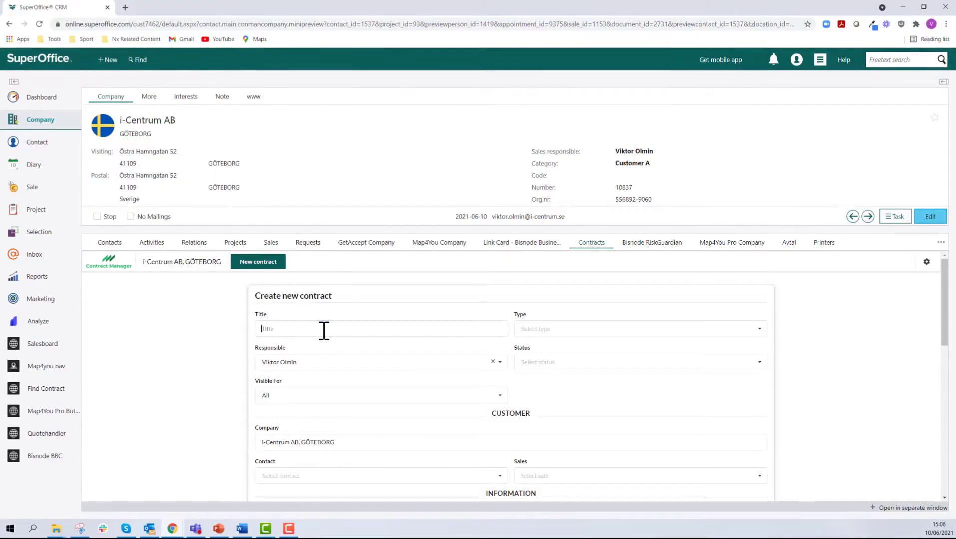
- Title the contract with the i-Centrum suggestion, make it an ongoing Subscription, contact Björn Borg
type("Contract")
left_click(303, 350)
left_click(639, 329)
left_click(565, 363)
left_click(639, 362)
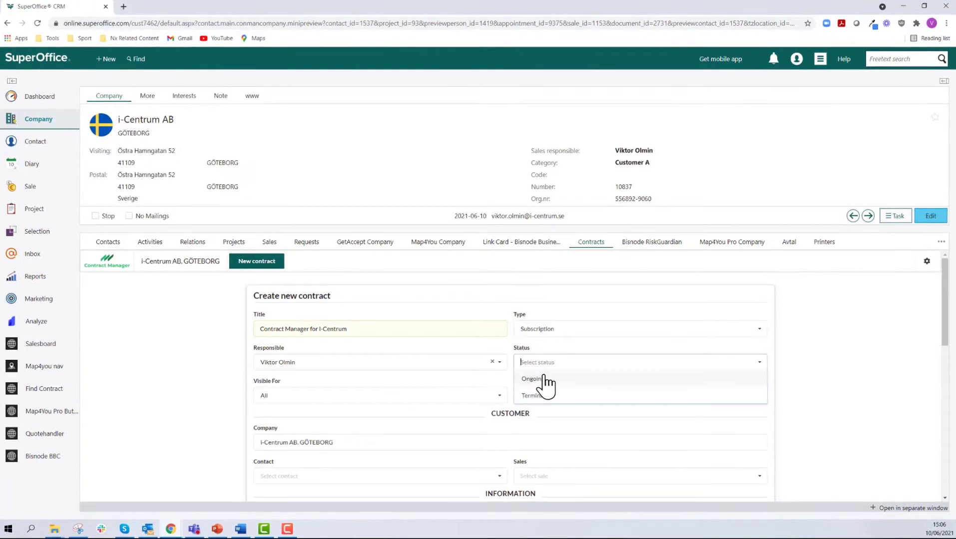
left_click(546, 381)
left_click(501, 355)
scroll(504, 364, "down", 2)
left_click(379, 335)
- Link the sale 'Contract Manager for i-Centrum AB' to the contract
left_click(399, 374)
left_click(639, 335)
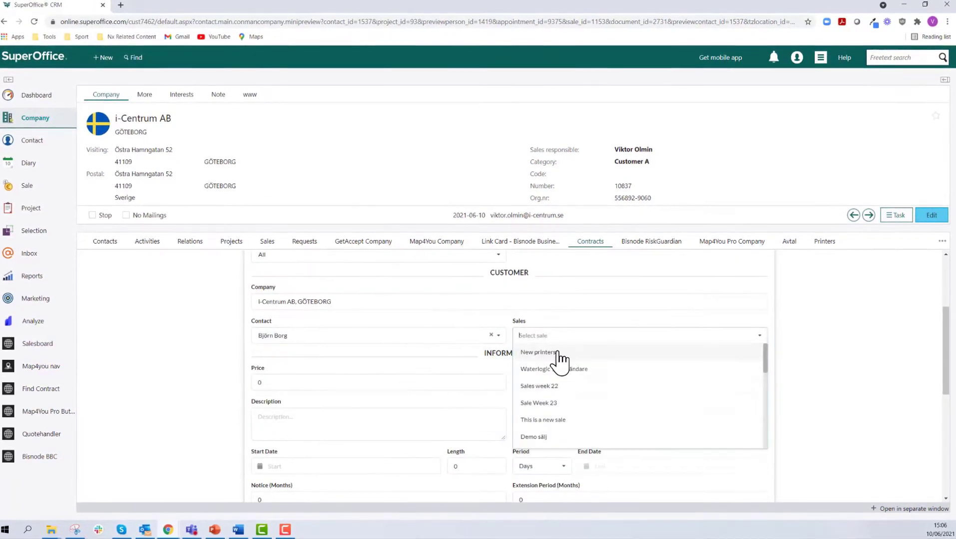
scroll(574, 389, "down", 2)
scroll(574, 389, "down", 2)
left_click(601, 409)
- Set the price to 35000 paid yearly, with special terms 'Free onboarding'
left_click(279, 382)
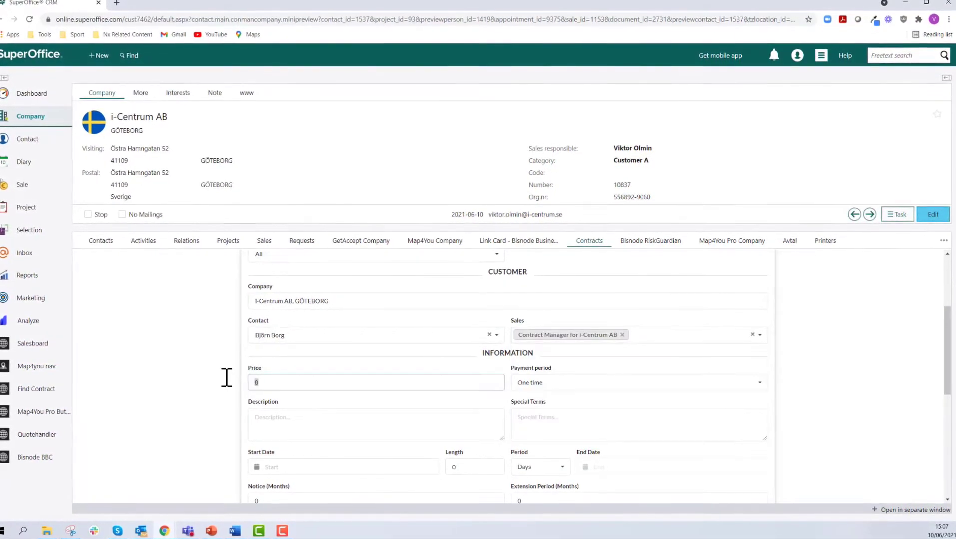
type("35000")
left_click(639, 383)
left_click(529, 452)
left_click(562, 428)
type("Free onboarding")
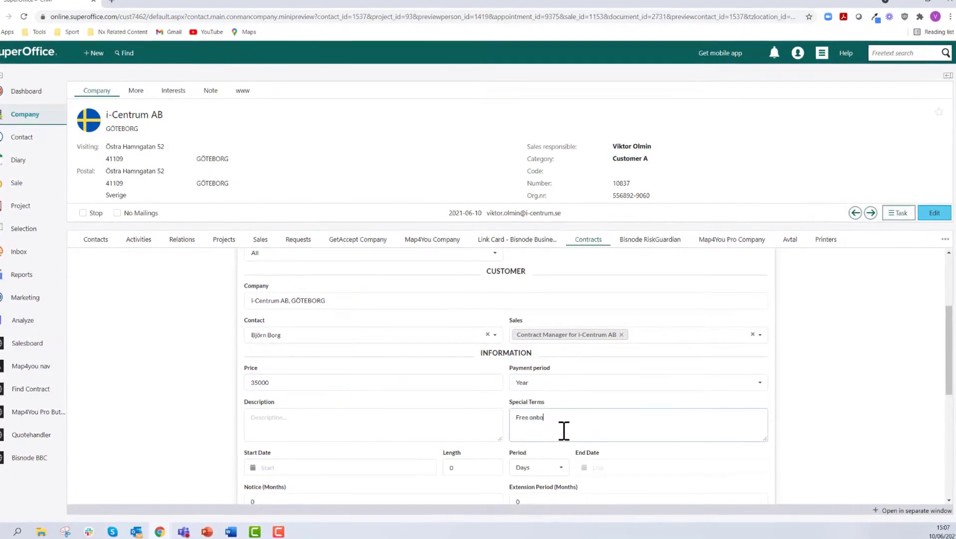
- Set start date 2021-06-10, a 12-month contract length and the notice period
scroll(542, 449, "down", 1)
left_click(300, 420)
left_click(309, 363)
type("12")
left_click(538, 420)
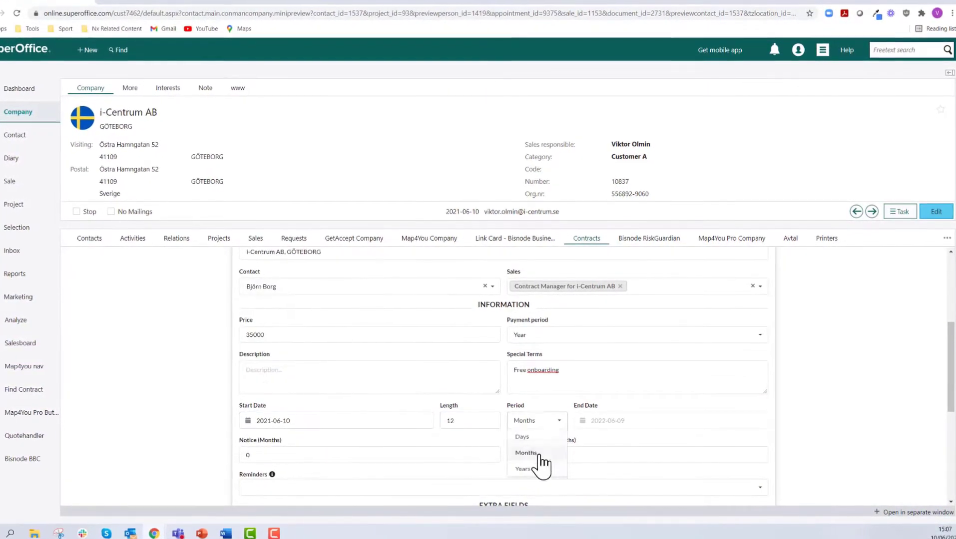
left_click(522, 452)
type("212")
- Add 1-week and 1-month reminders and fill the extra fields with 50 and 20
left_click(499, 488)
left_click(280, 356)
scroll(177, 341, "down", 3)
type("Contract Manager")
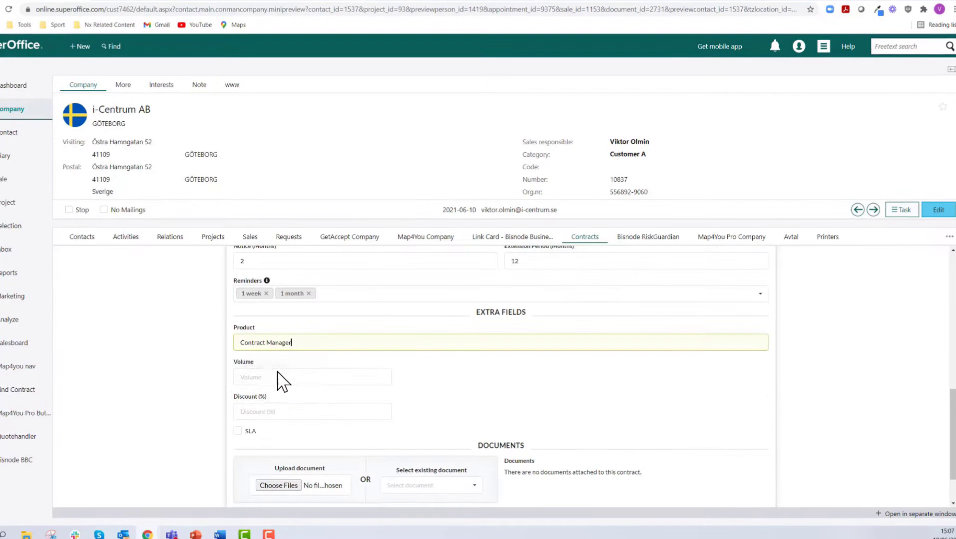
type("50")
left_click(274, 416)
type("20")
scroll(451, 401, "down", 1)
- Attach the GetAccept signed document and save the contract
left_click(434, 439)
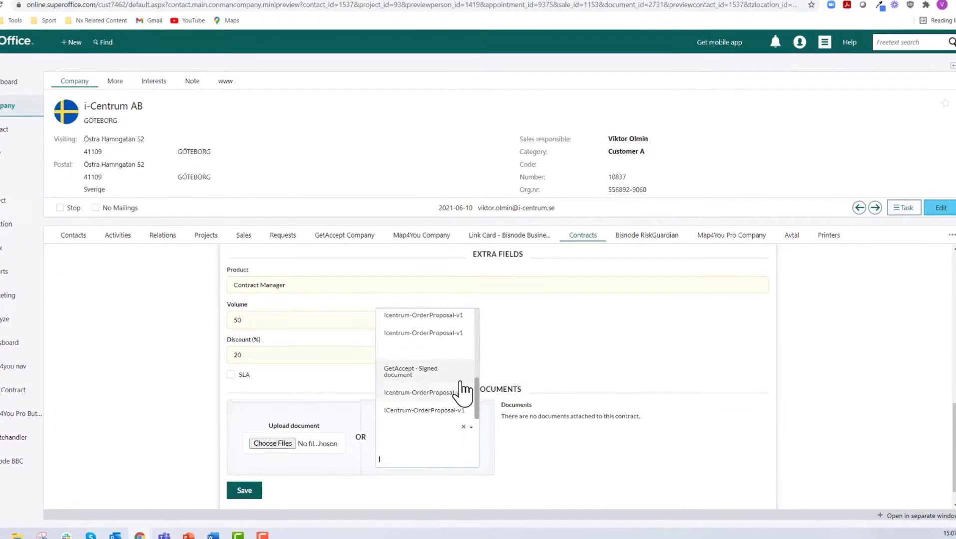
left_click(458, 388)
left_click(248, 495)
- Expand and collapse the new contract, then switch to i-Centrum AB Stockholm
left_click(51, 320)
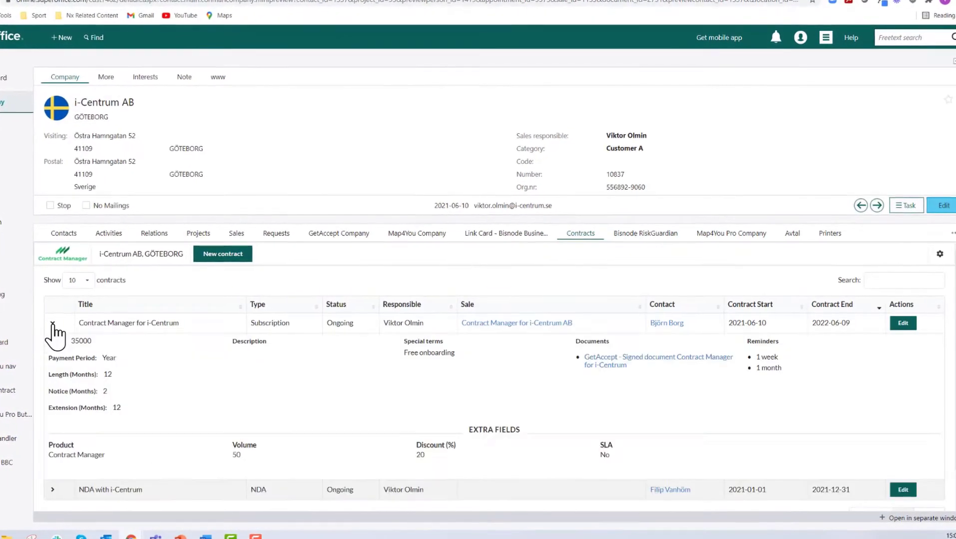
left_click(141, 320)
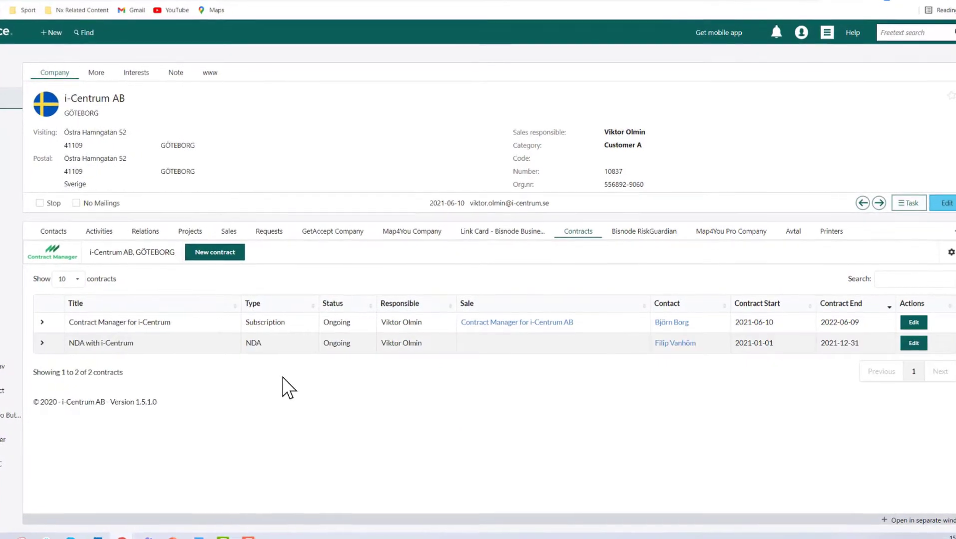
left_click(10, 173)
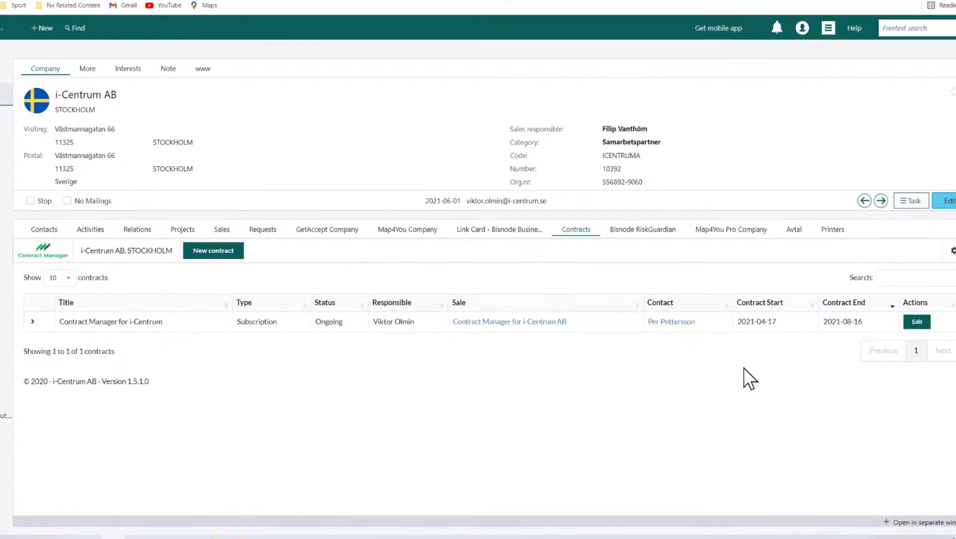
- Show the company's reminder activities, then set earliest contract end to 2022-01-01
left_click(87, 228)
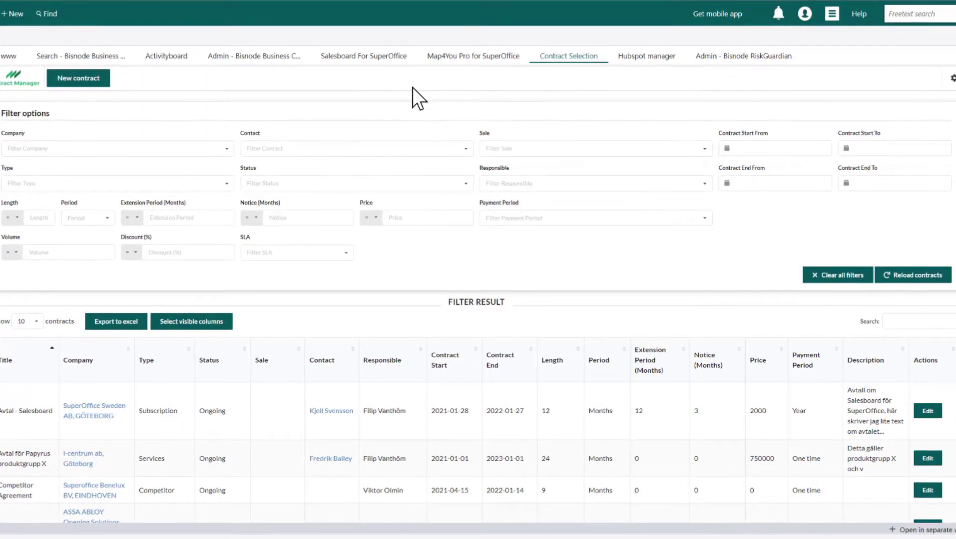
left_click(788, 184)
left_click(822, 205)
left_click(736, 223)
- Set latest contract end to 2022-01-31, reload the matches, then clear all filters
left_click(845, 239)
left_click(894, 183)
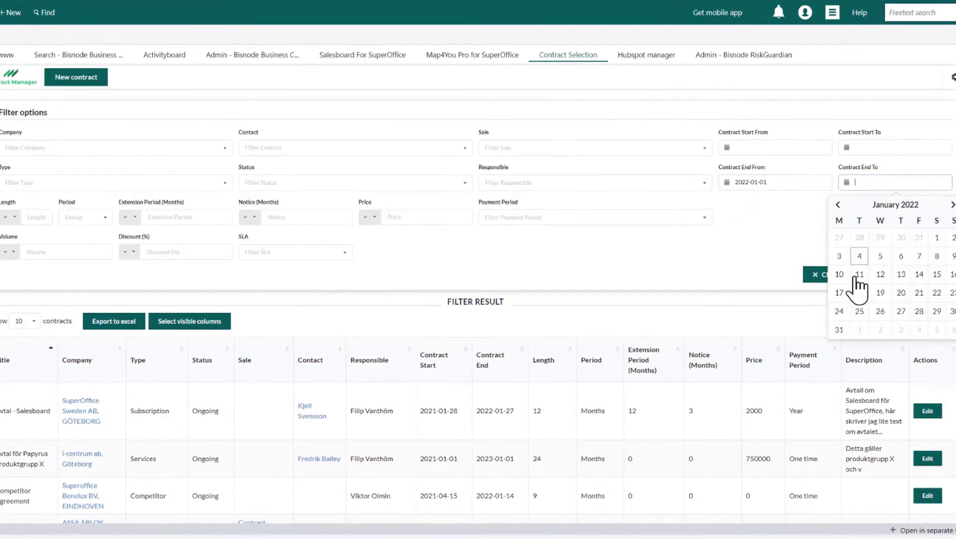
left_click(851, 330)
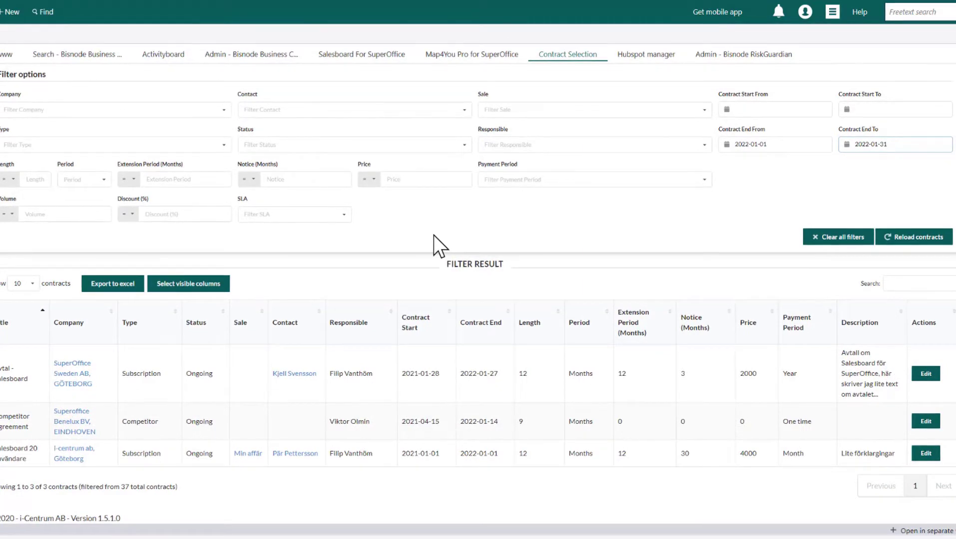
left_click(819, 236)
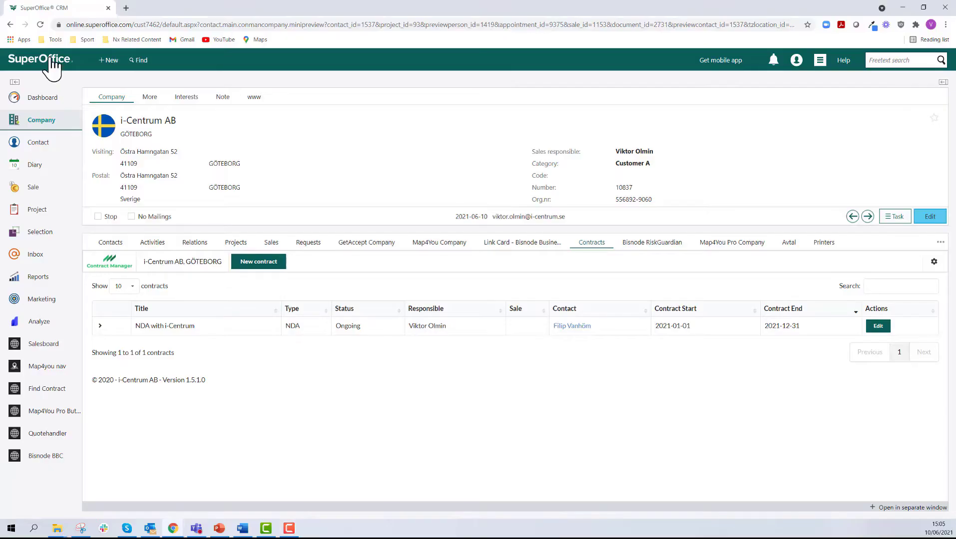
- Open the Contract Selection page listing all contracts unfiltered
left_click(567, 99)
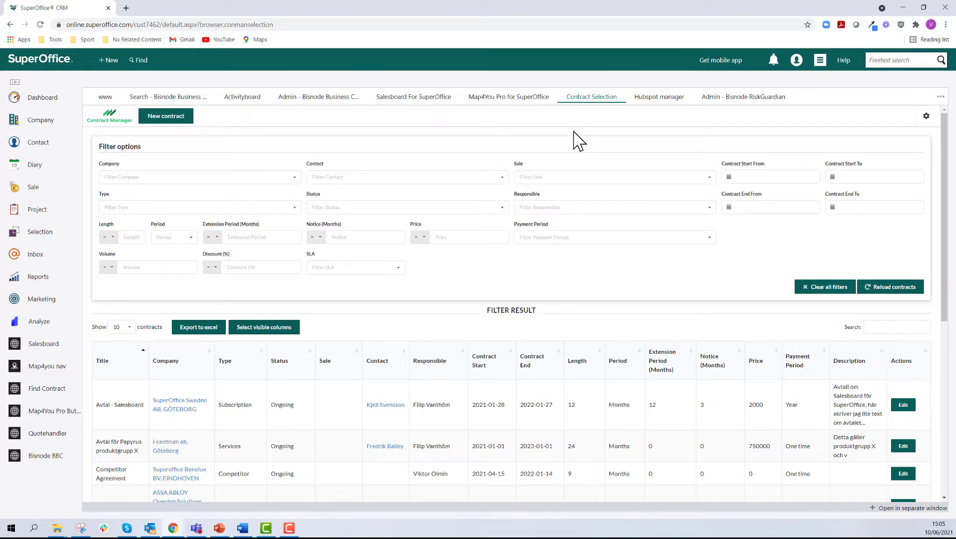
- Go back to the i-Centrum AB Göteborg company card with its NDA contract
left_click(10, 124)
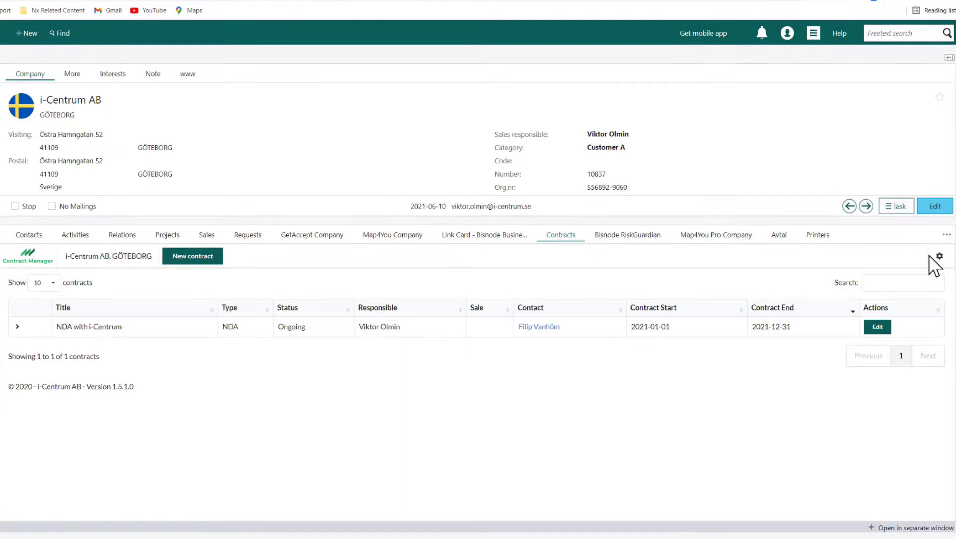
- Open the Contract Manager configuration showing contract type and status list items
left_click(937, 257)
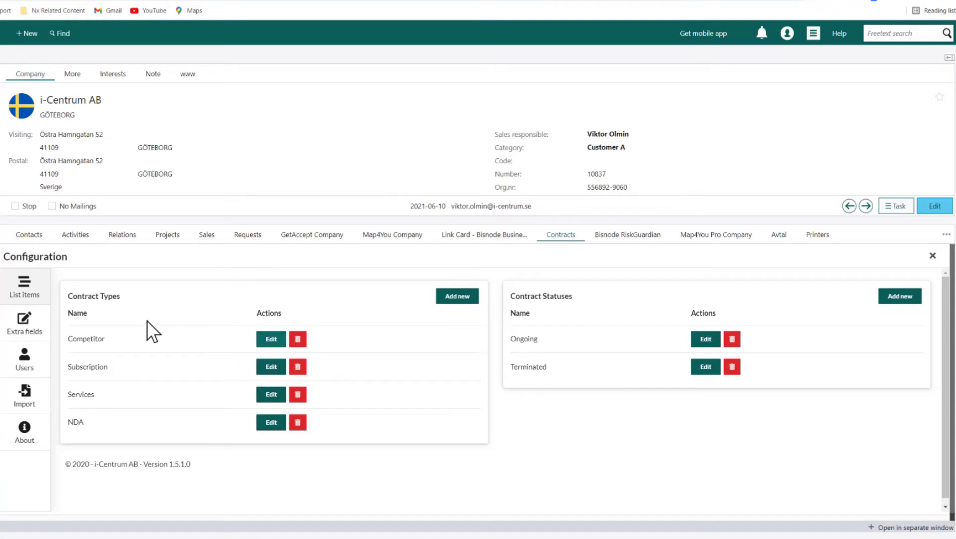
- View the Extra fields section of the Contract Manager configuration
left_click(25, 325)
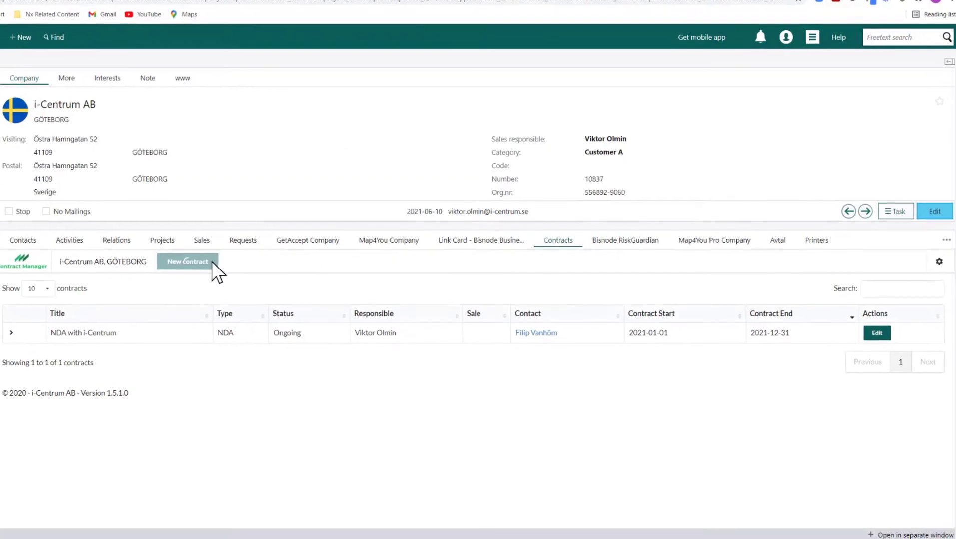
- Start a new contract titled for i-Centrum, with Subscription type and Ongoing status
left_click(210, 266)
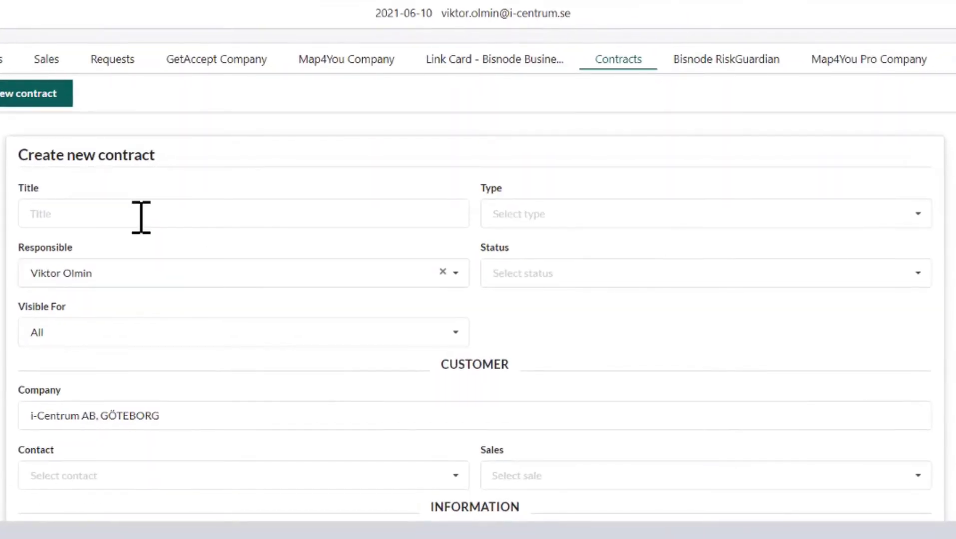
left_click(141, 217)
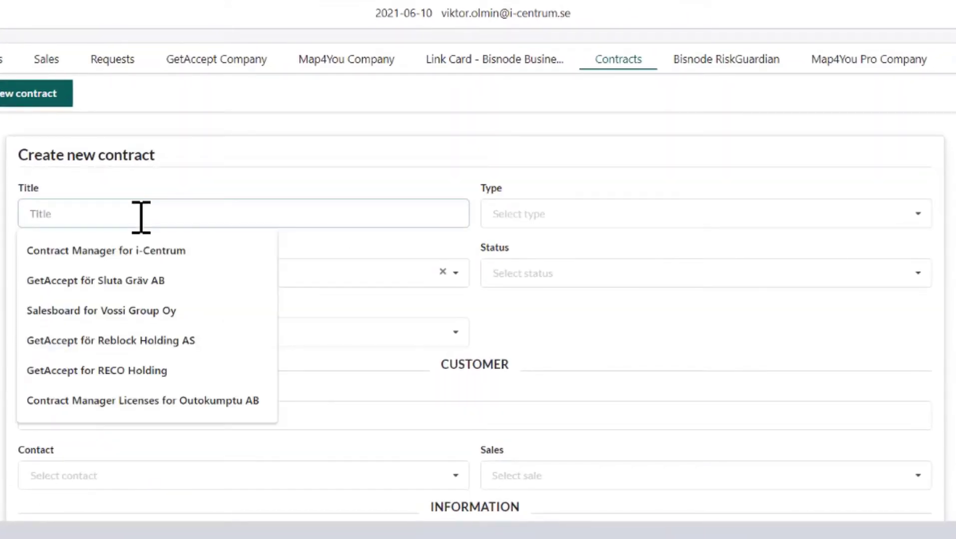
type("Contract Manager for i-Centrum")
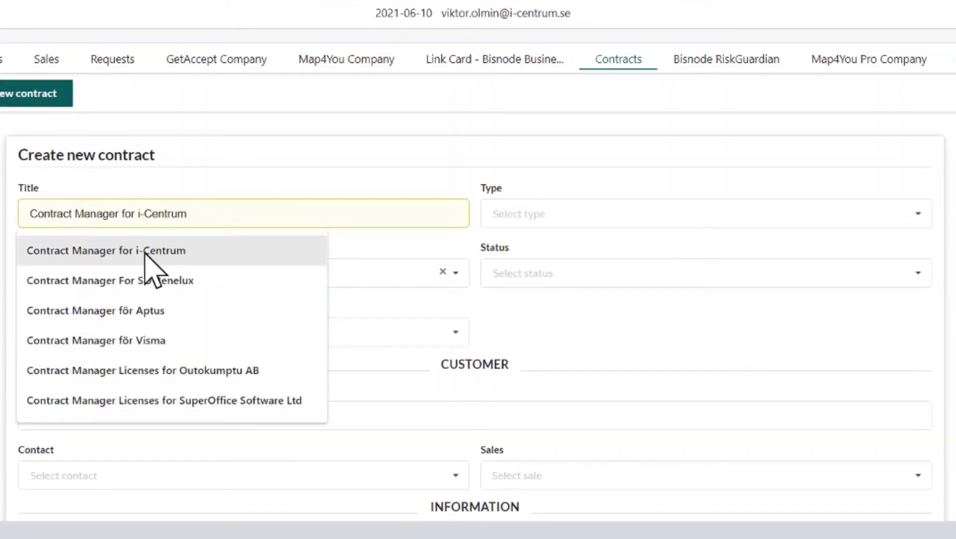
left_click(147, 252)
left_click(548, 214)
left_click(529, 272)
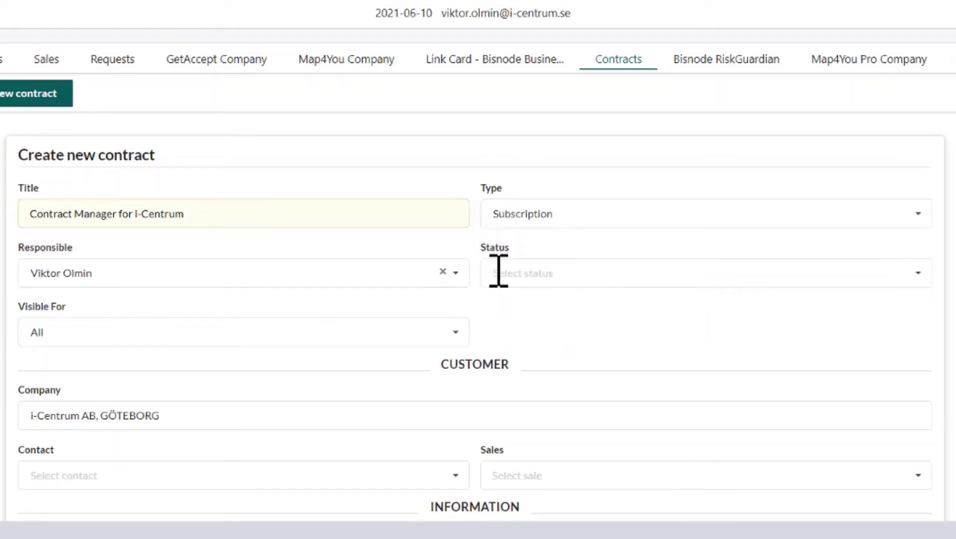
left_click(429, 332)
left_click(550, 252)
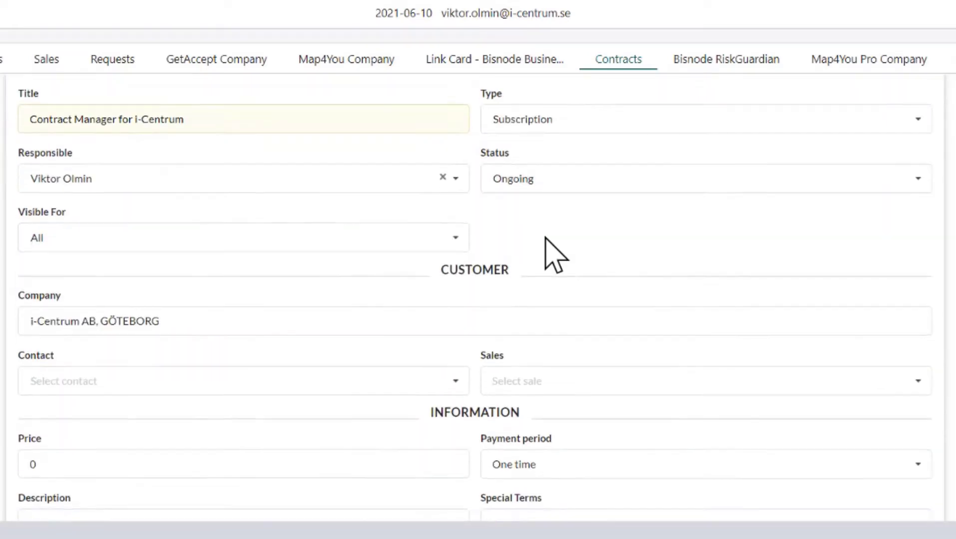
- Choose Björn Borg as contact and link the sale 'Contract Manager for i-Centrum AB'
scroll(550, 252, "down", 3)
left_click(284, 226)
left_click(279, 282)
left_click(551, 227)
scroll(579, 289, "down", 5)
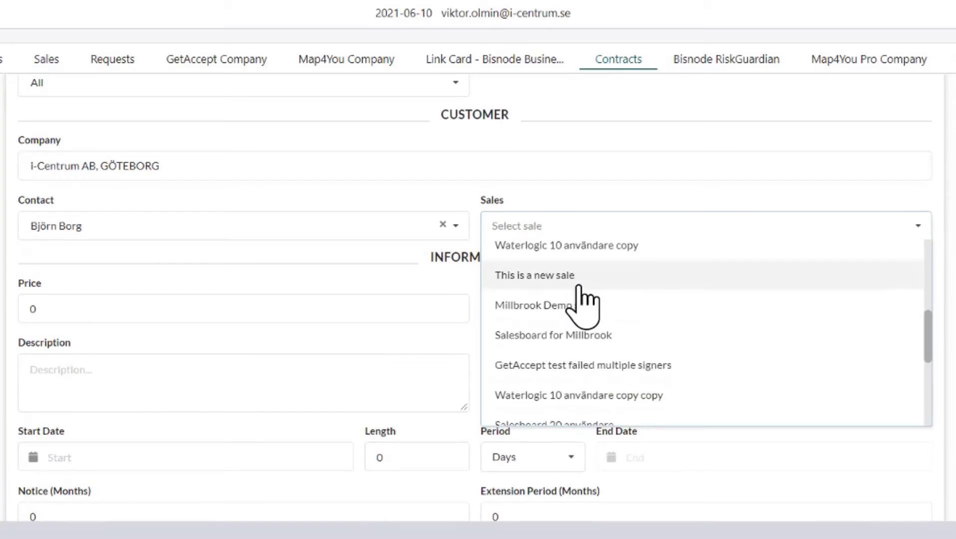
scroll(634, 360, "down", 5)
scroll(634, 350, "down", 3)
left_click(633, 379)
- Set the price to 35000 billed yearly, with special terms 'Free onboarding'
left_click(85, 309)
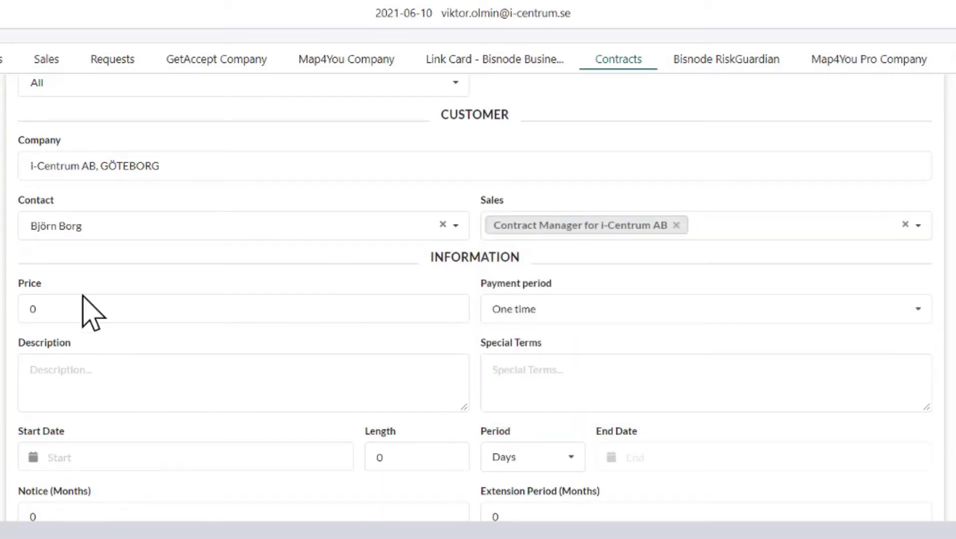
type("35000")
left_click(539, 309)
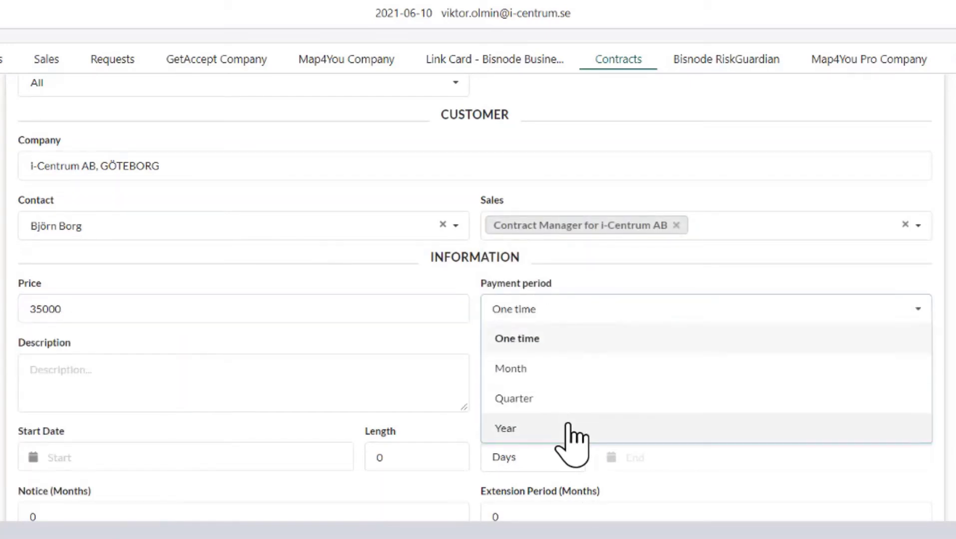
left_click(569, 427)
left_click(576, 390)
type("Free onboarding")
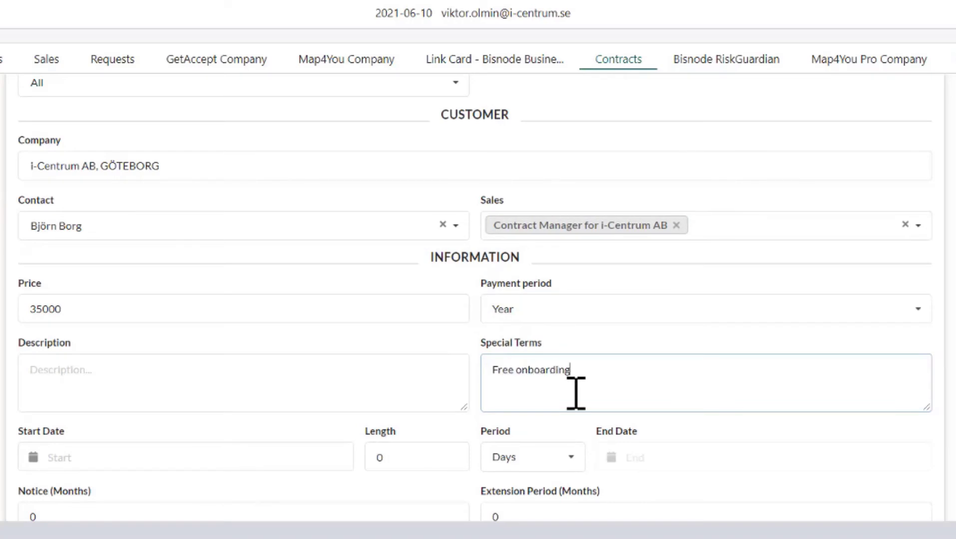
- Set start date 2021-06-10, a 12-month contract length and the notice period
scroll(576, 394, "down", 2)
left_click(196, 373)
left_click(131, 222)
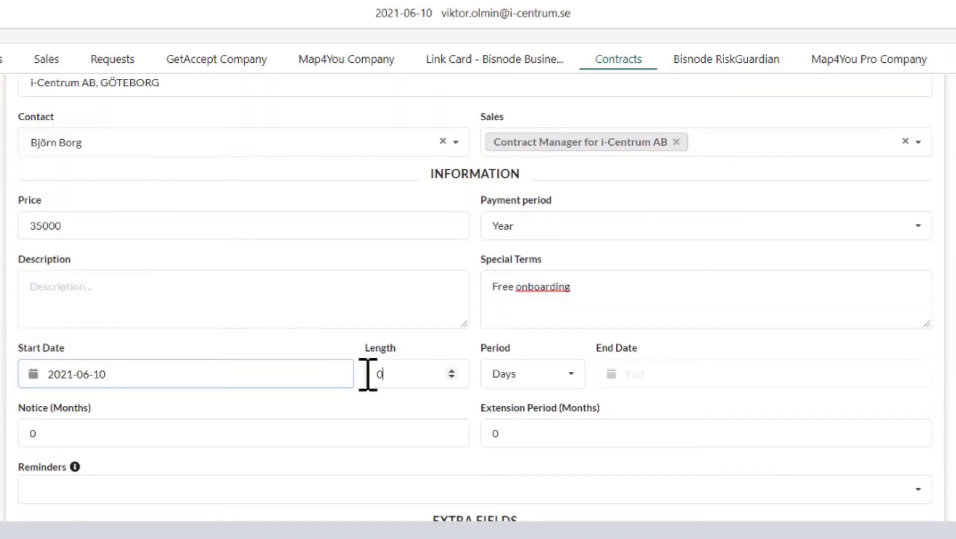
type("12")
left_click(548, 436)
type("2")
key("Tab")
type("12")
- Add 1-week and 1-month reminders, product Contract Manager, volume 50, discount 20%
scroll(164, 414, "down", 3)
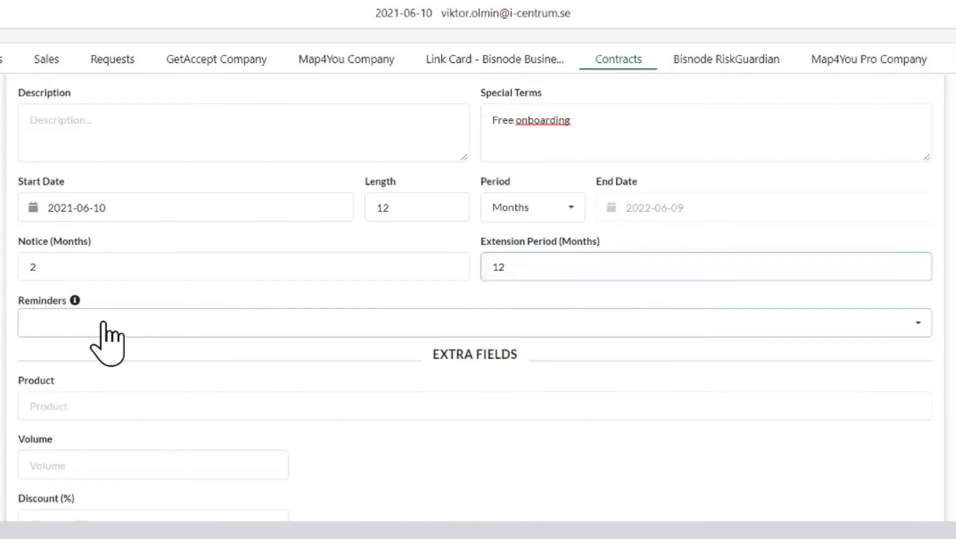
left_click(106, 322)
left_click(80, 146)
left_click(71, 248)
left_click(72, 277)
left_click(111, 305)
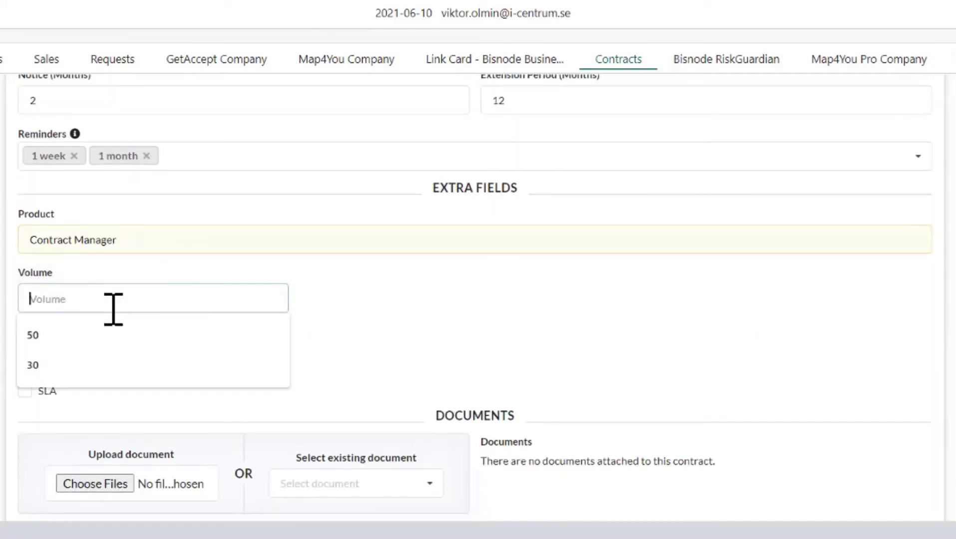
left_click(111, 335)
left_click(92, 359)
type("20")
- Attach the signed GetAccept document and save the contract
scroll(416, 384, "down", 2)
left_click(416, 385)
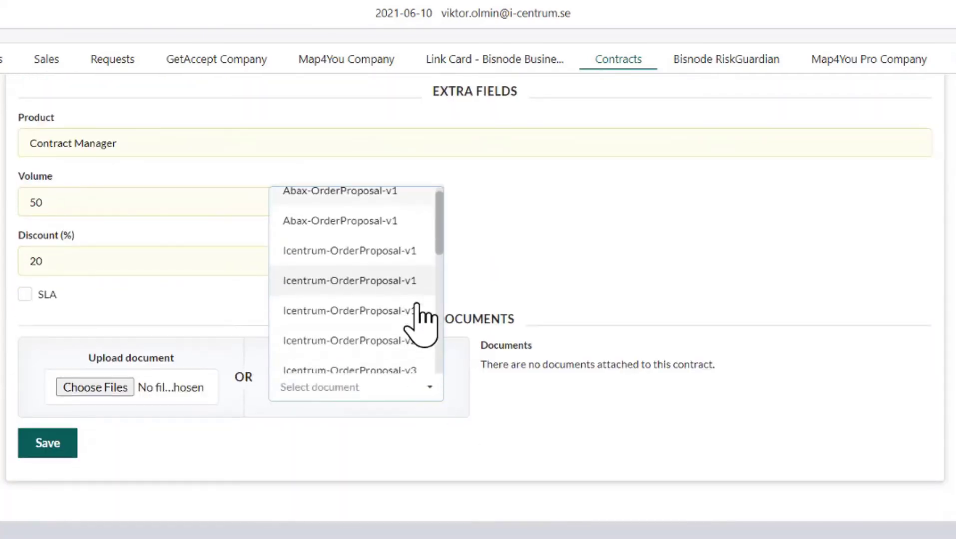
scroll(420, 319, "down", 2)
left_click(417, 300)
left_click(116, 500)
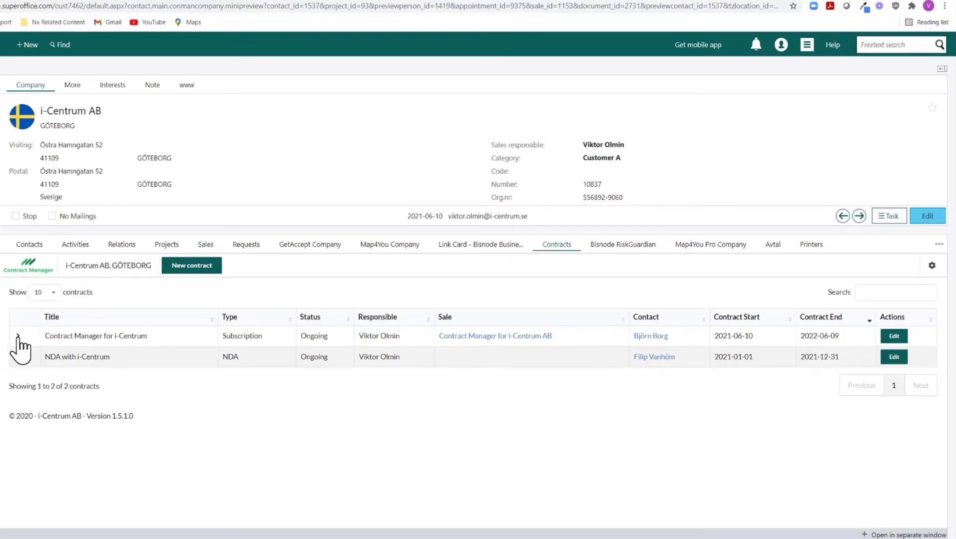
- Expand and collapse the new contract, then show i-Centrum AB Stockholm's activities
left_click(15, 331)
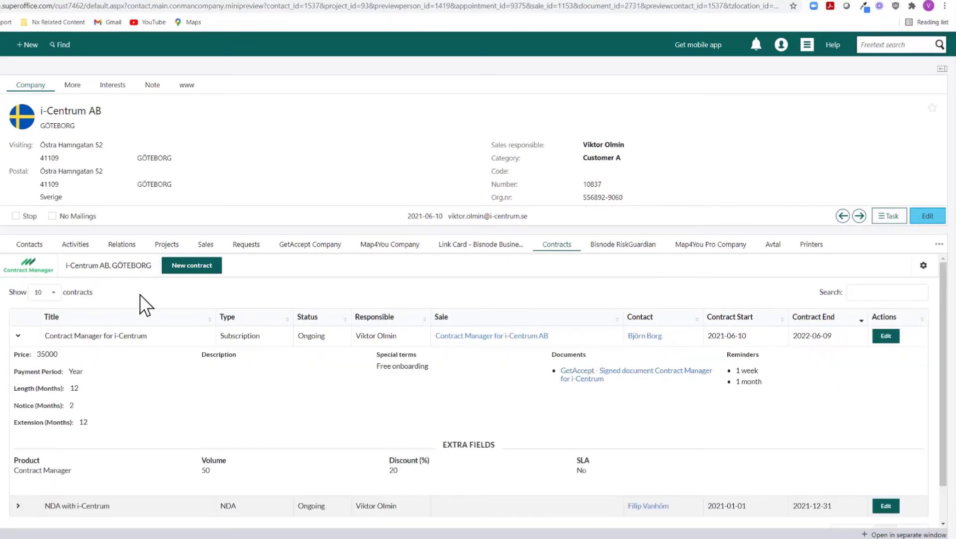
left_click(17, 335)
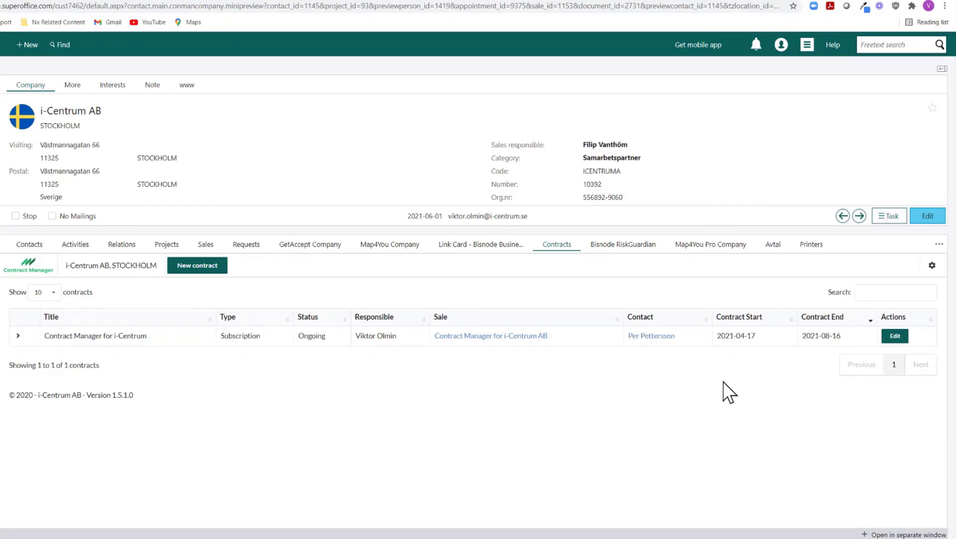
left_click(78, 246)
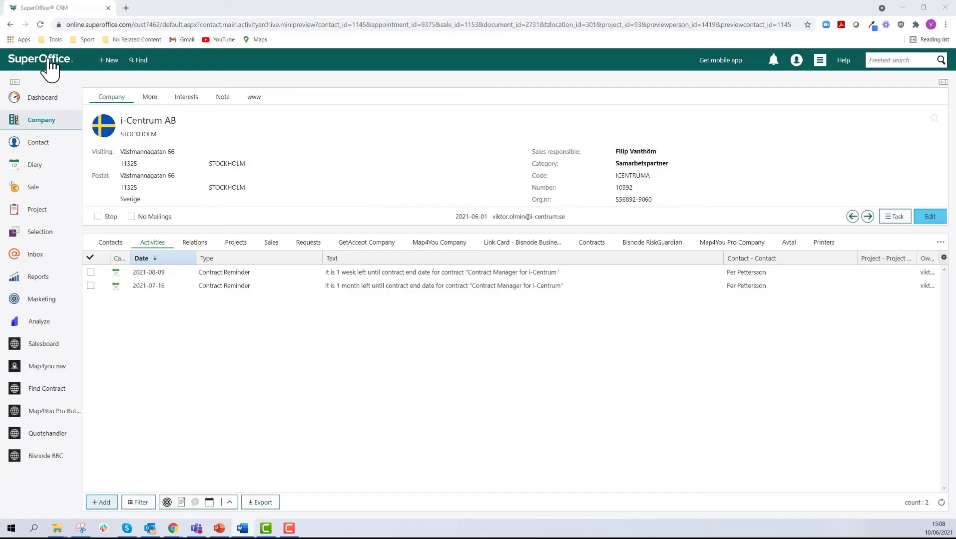
- Return to Contract Selection with empty filters and all contracts listed
left_click(47, 62)
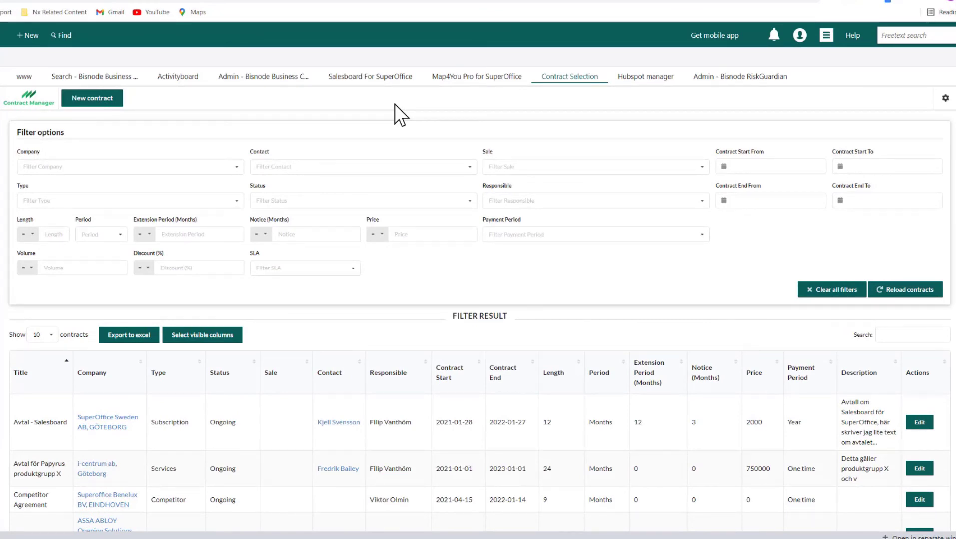
- Set the Contract End From date to 2022-01-01
left_click(776, 201)
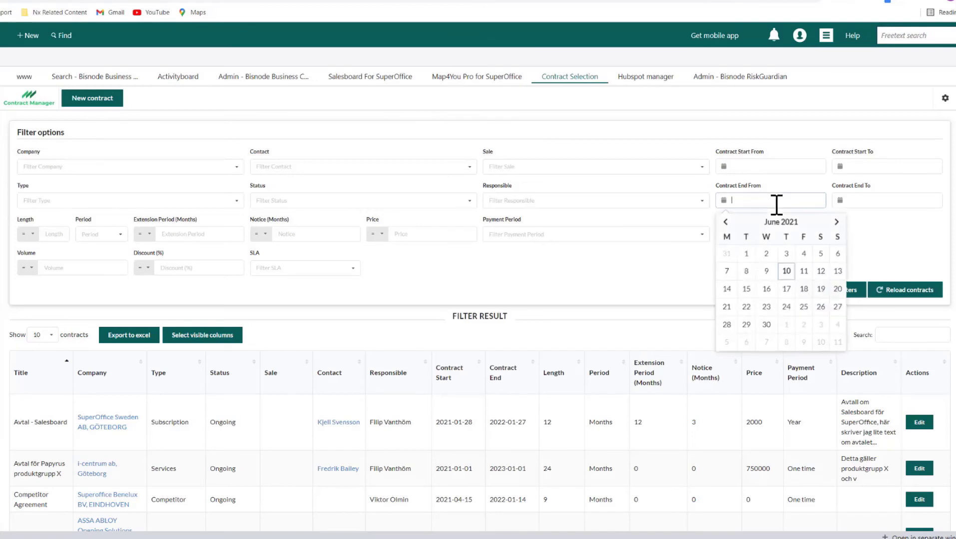
left_click(778, 222)
left_click(817, 222)
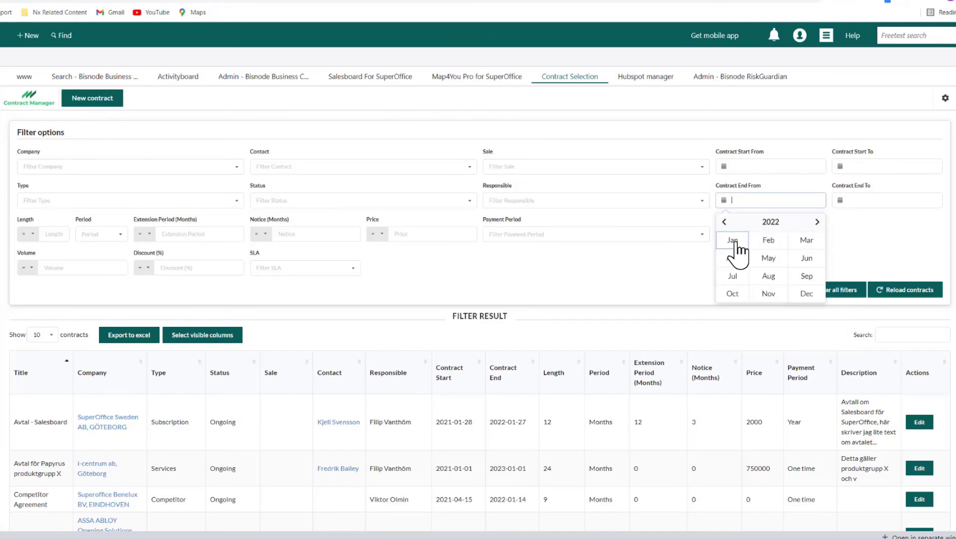
left_click(732, 240)
left_click(821, 254)
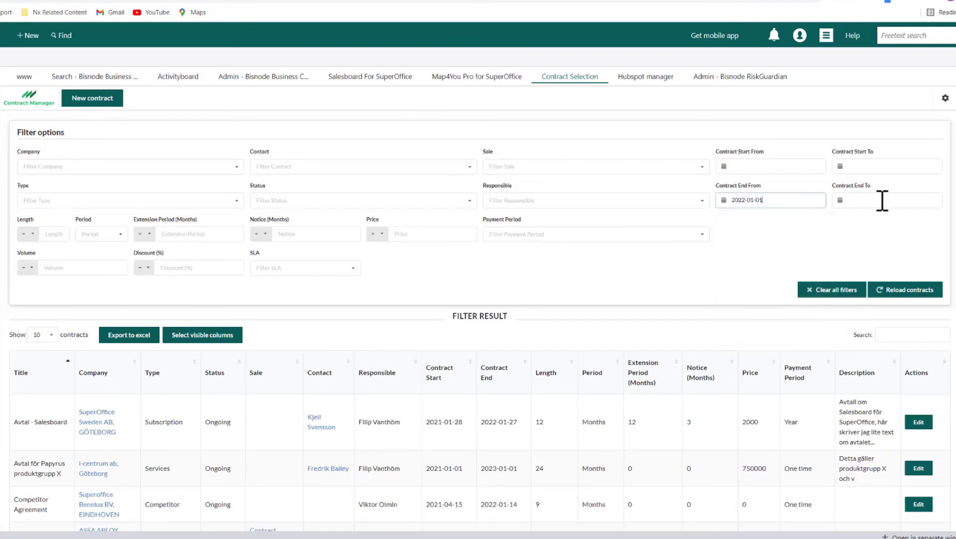
- Set the Contract End To date to 2022-01-31, leaving three contracts
left_click(880, 200)
left_click(873, 221)
left_click(922, 222)
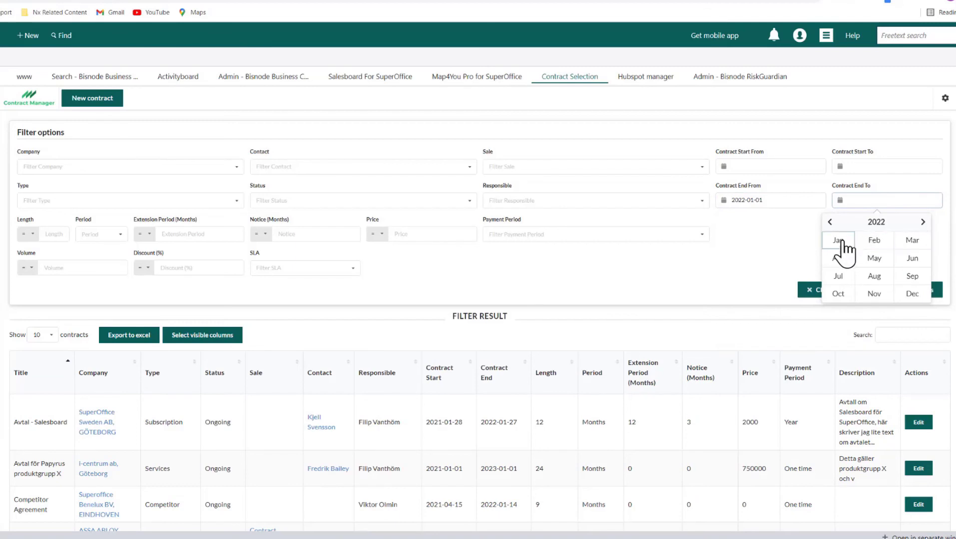
left_click(838, 240)
left_click(831, 344)
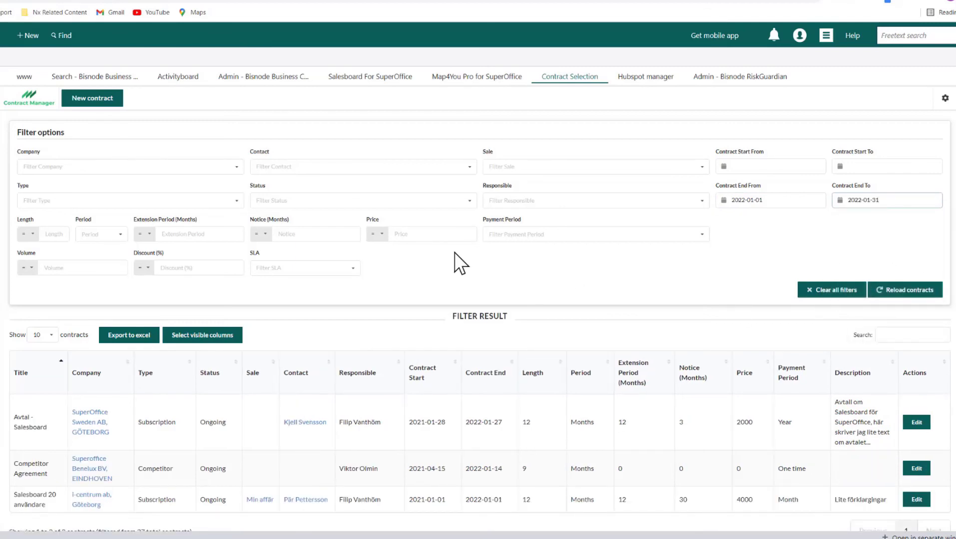
scroll(450, 252, "down", 1)
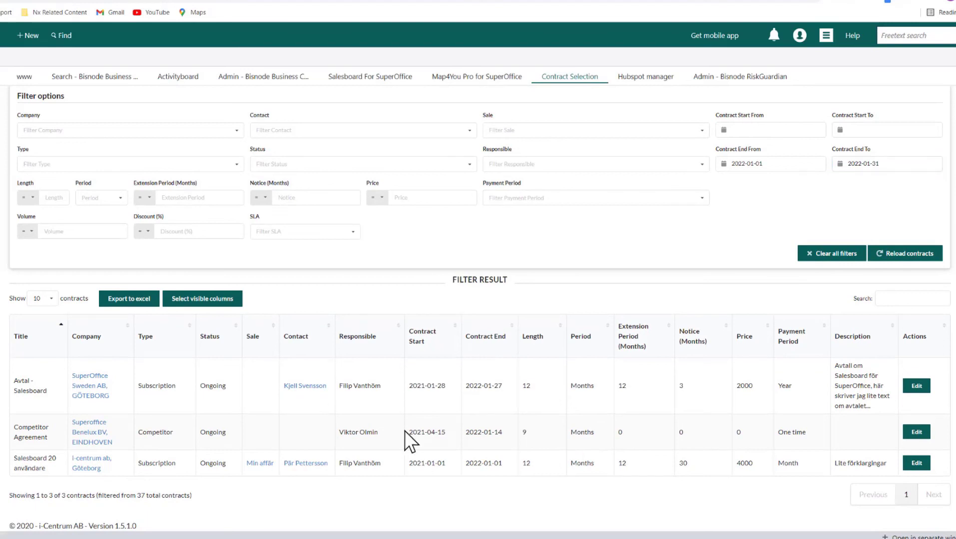
- Clear the January 2022 end-date filters so the Contract Selection list shows every contract
left_click(810, 243)
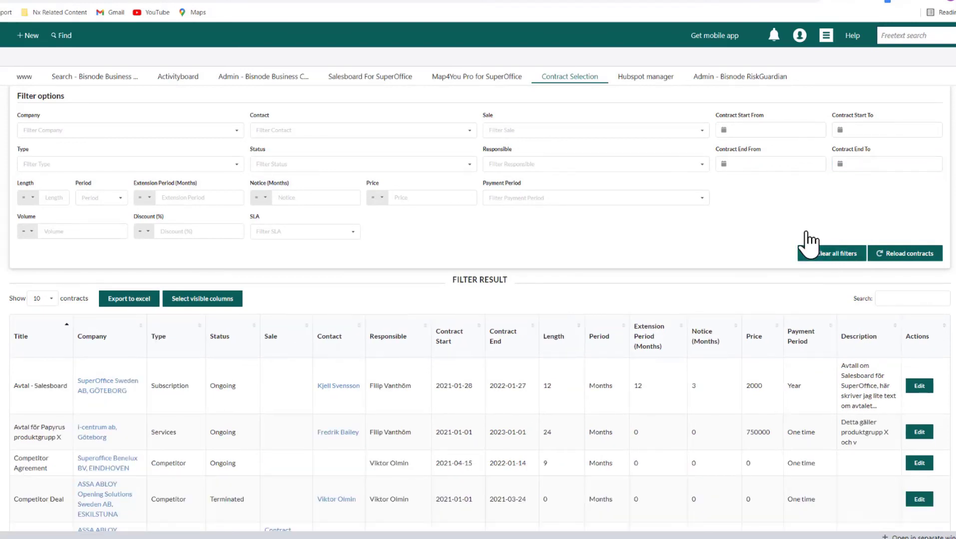